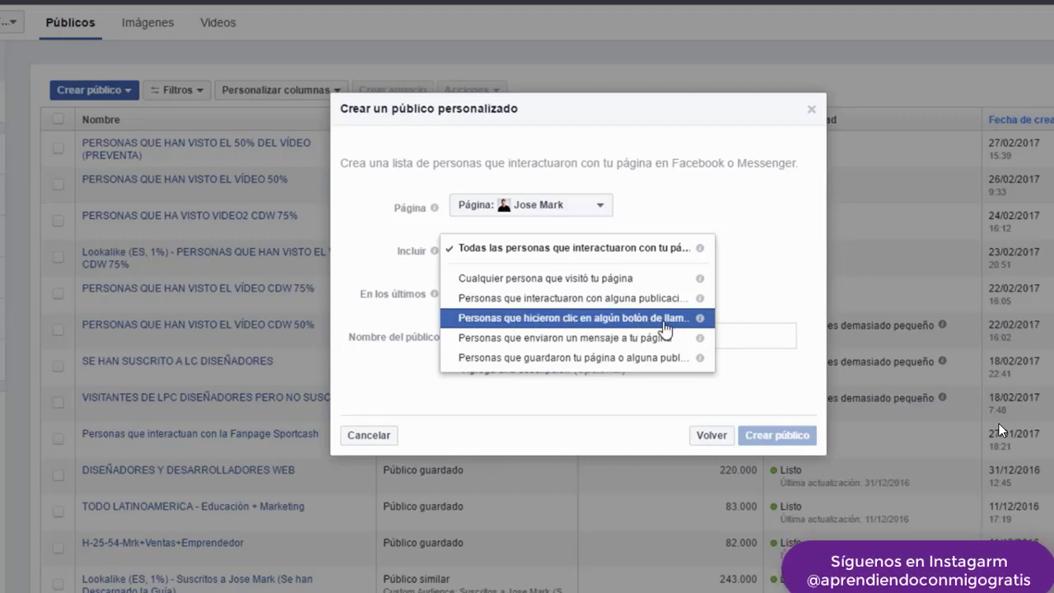
Set the custom audience to include people who interacted with a page post ("Personas que interactuaron con alguna publicac...").
mouse_move(699, 322)
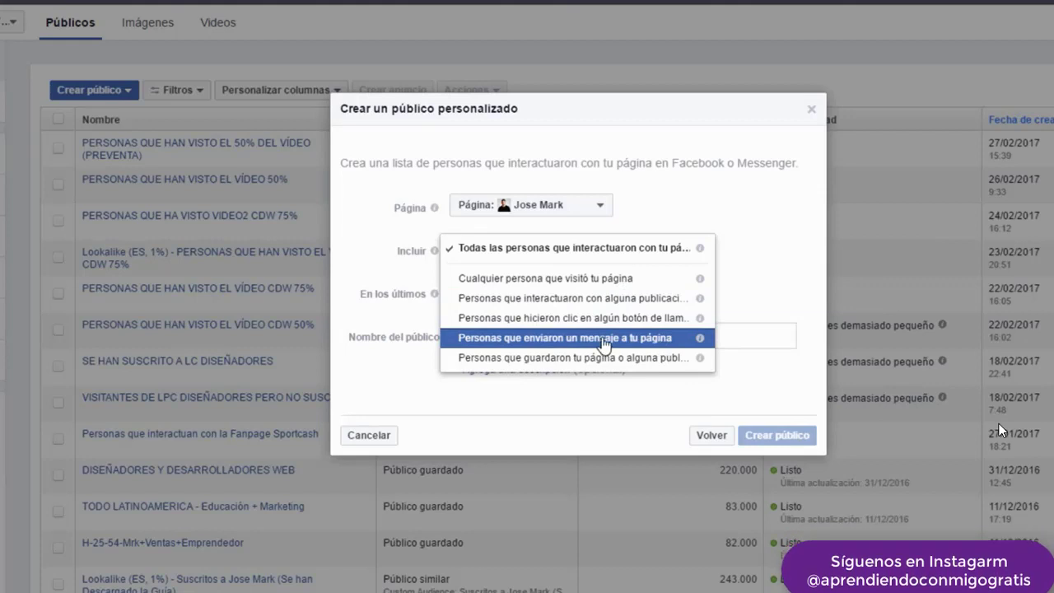
mouse_move(697, 341)
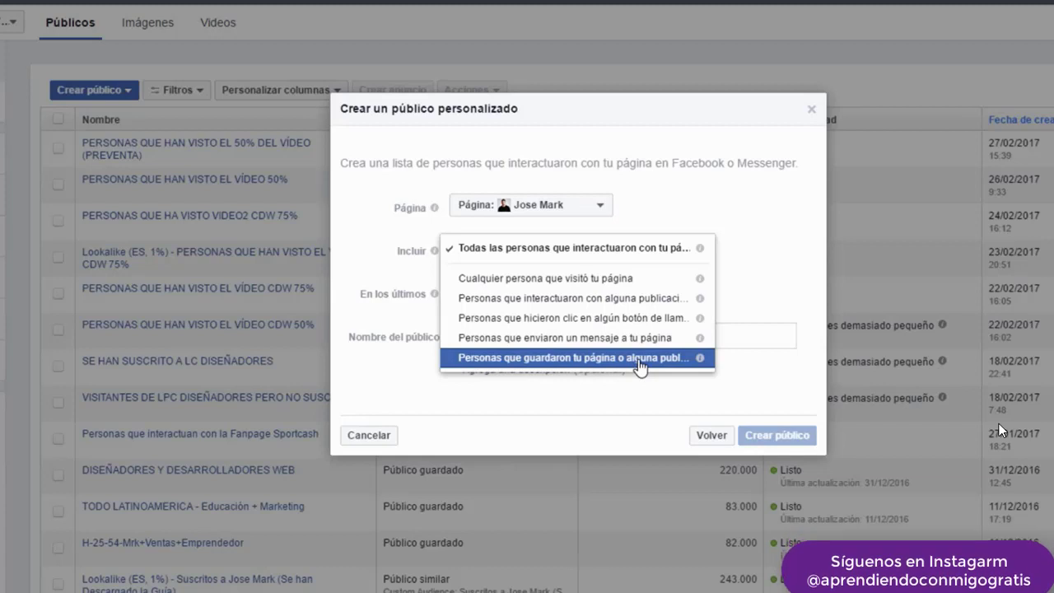
mouse_move(698, 366)
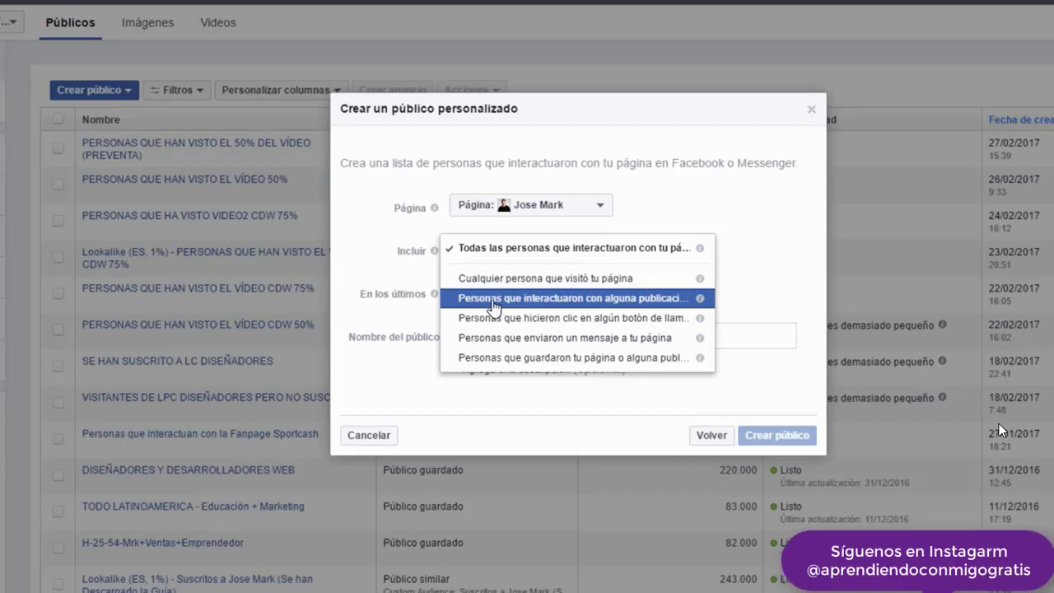
left_click(572, 303)
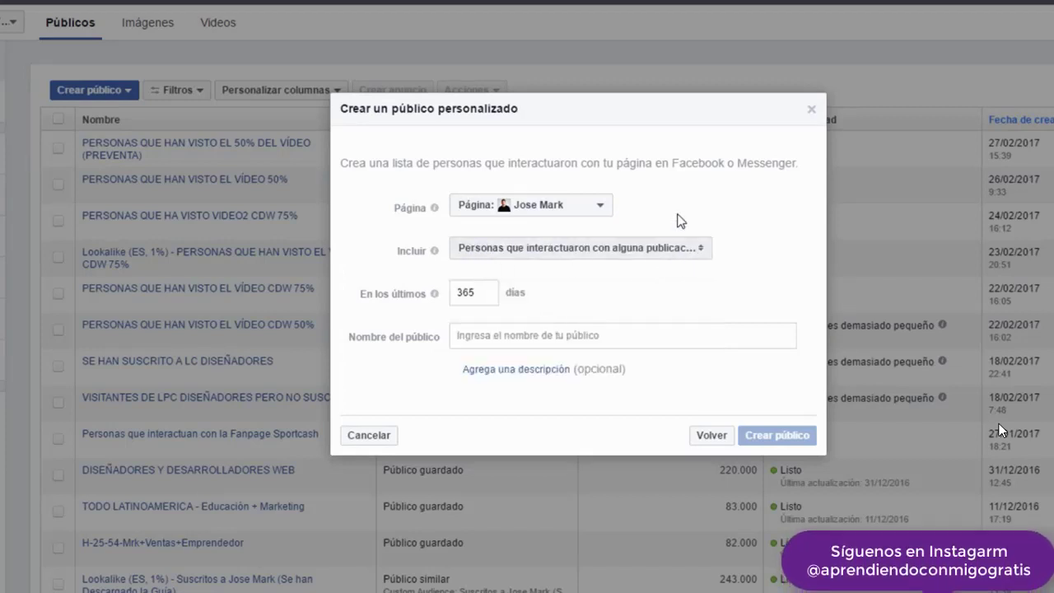
Check the explanation of the audience's time window and set it to the last 10 days.
left_click_drag(455, 293, 597, 295)
left_click(504, 298)
mouse_move(435, 293)
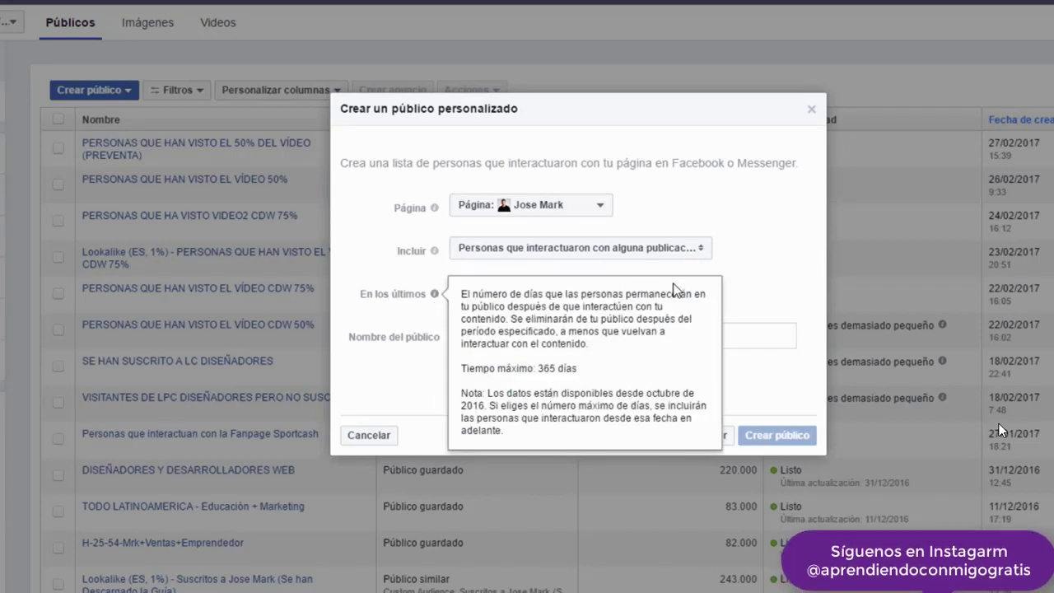
key("BackSpace")
key("BackSpace")
key("BackSpace")
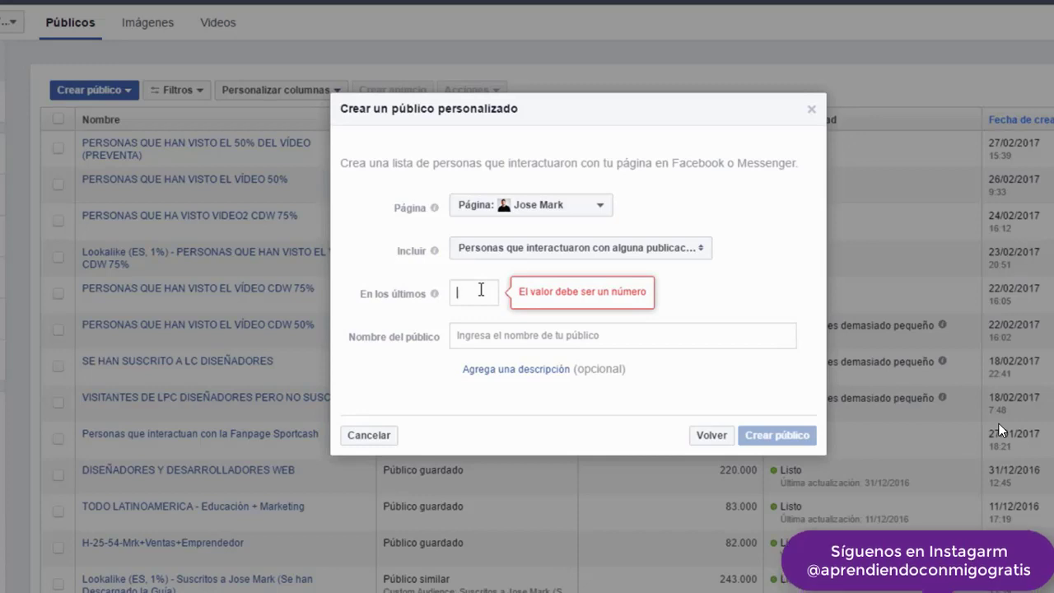
type("10")
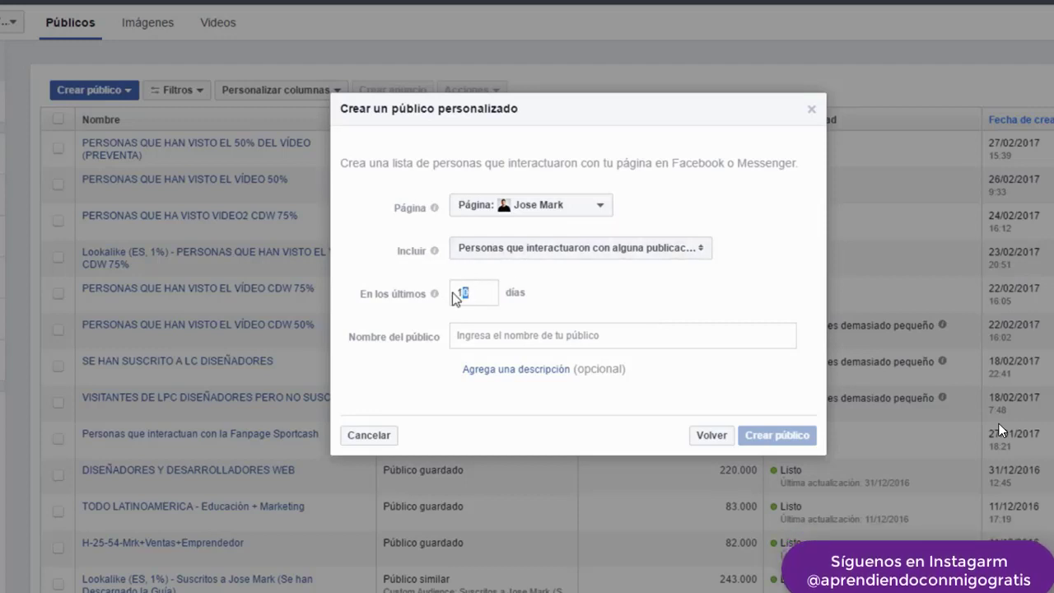
Set the audience's time window to the last 30 days.
left_click(474, 288)
left_click(574, 251)
left_click(581, 251)
left_click_drag(476, 293, 421, 309)
type("30")
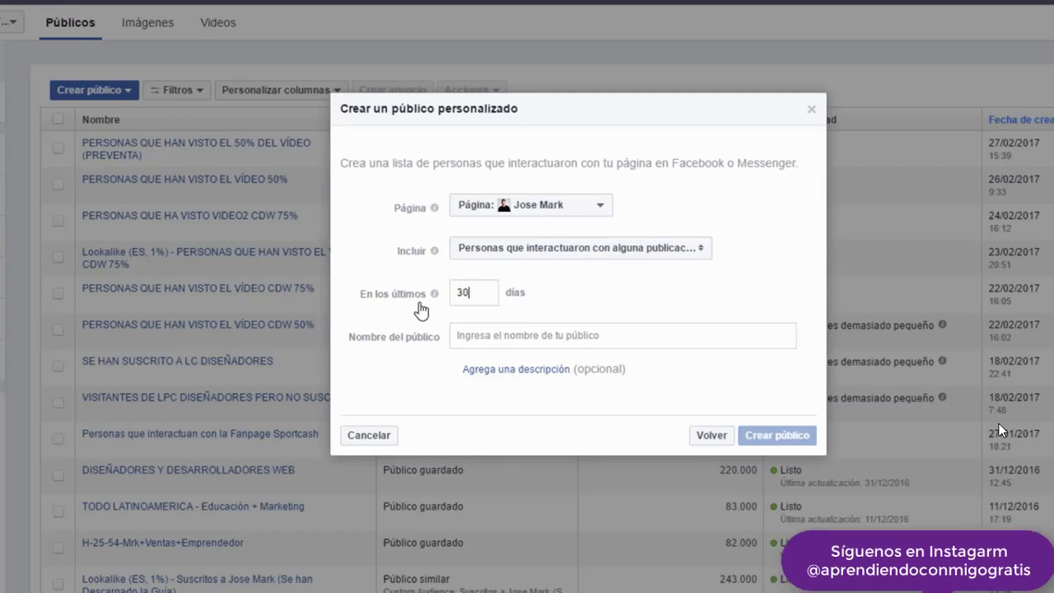
Try time windows of 60 and 365 days for the audience.
double_click(469, 292)
left_click(471, 293)
double_click(471, 293)
left_click(478, 297)
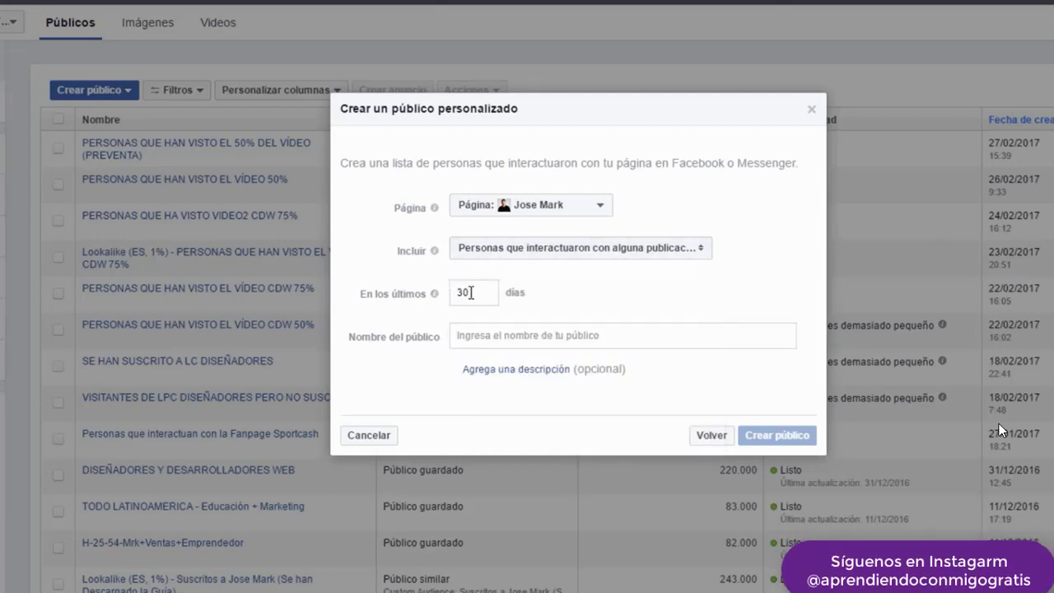
mouse_move(434, 298)
double_click(469, 292)
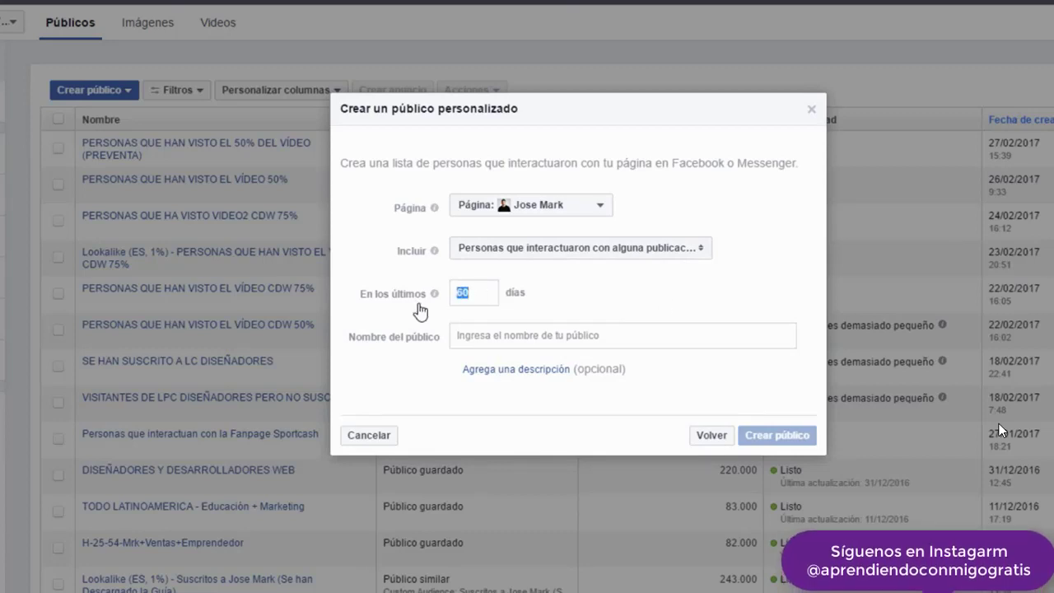
type("365")
left_click_drag(486, 293, 459, 293)
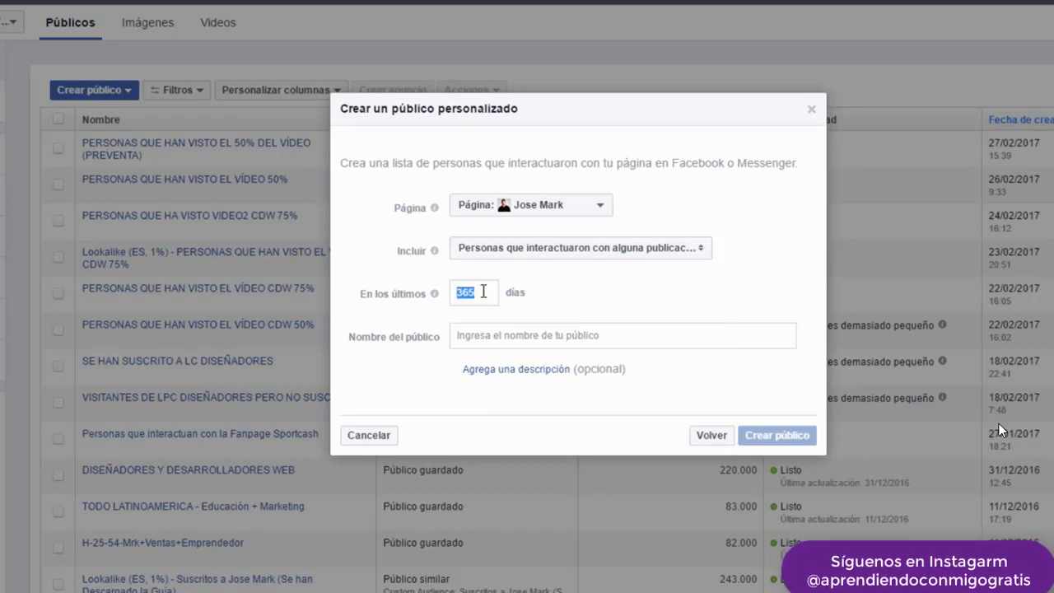
left_click(483, 291)
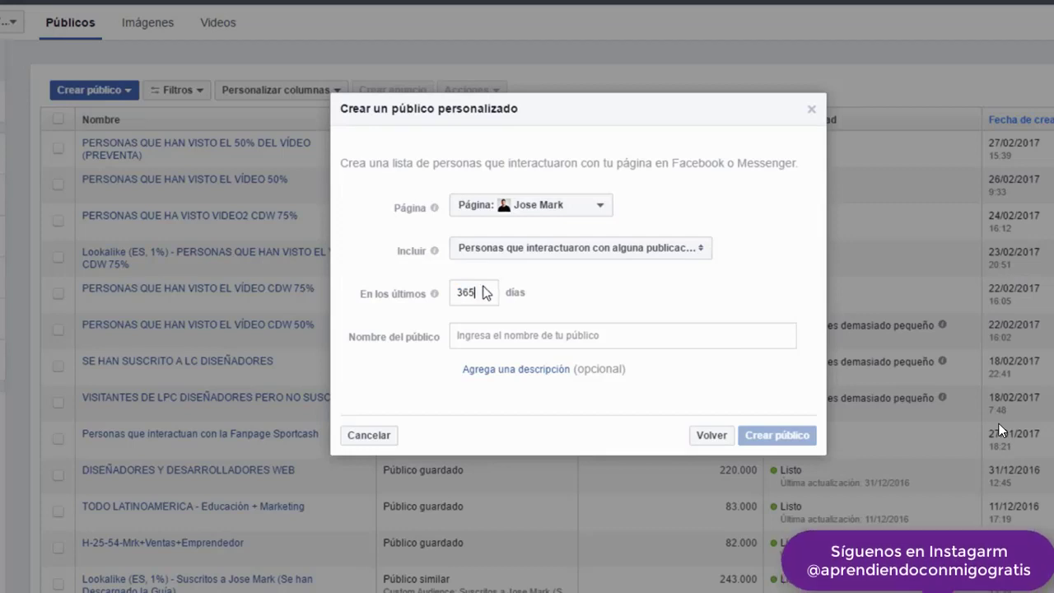
Set the time window to 90 days and name the audience "PERSONAS QUE INTERACTUADO CON MI PUBLICACIÓN (90DÍAS)".
double_click(465, 292)
type("90")
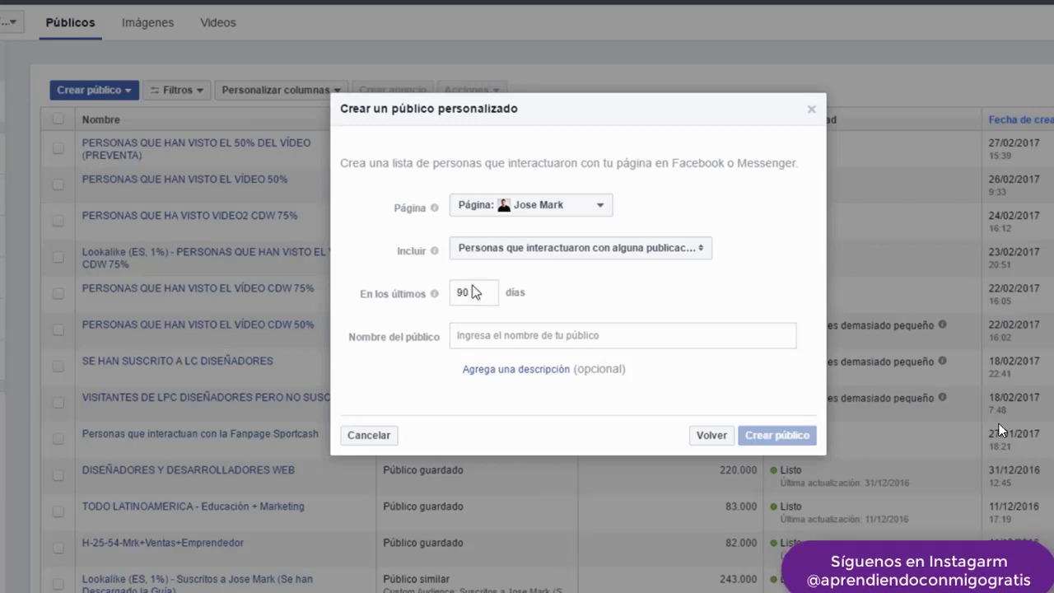
left_click(572, 345)
type("PERSONAS QUE INTERACTUADO CON MI PUBLICACIÓN (90D")
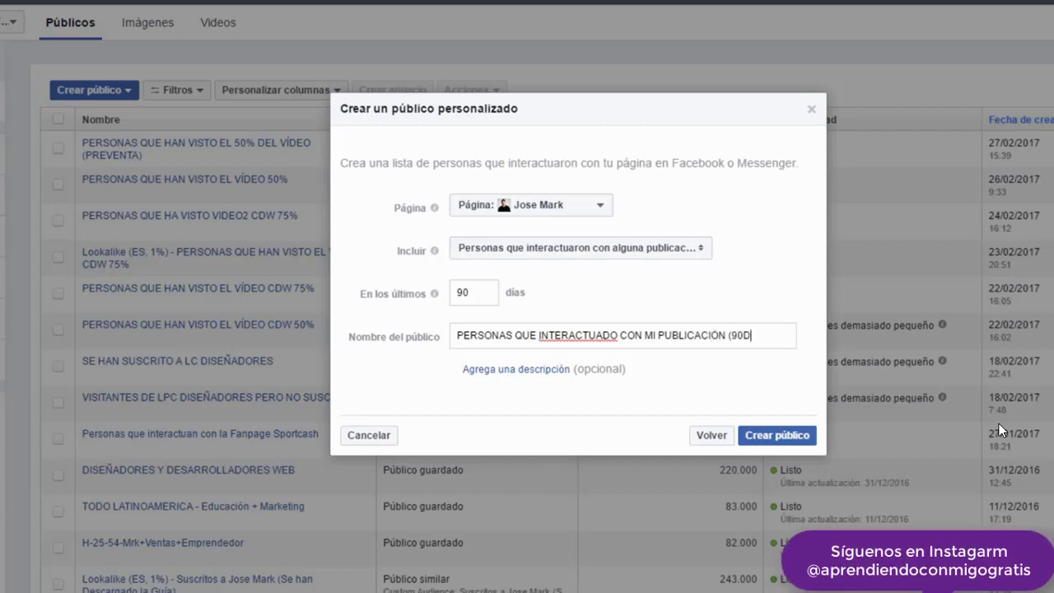
type("ÍAS)")
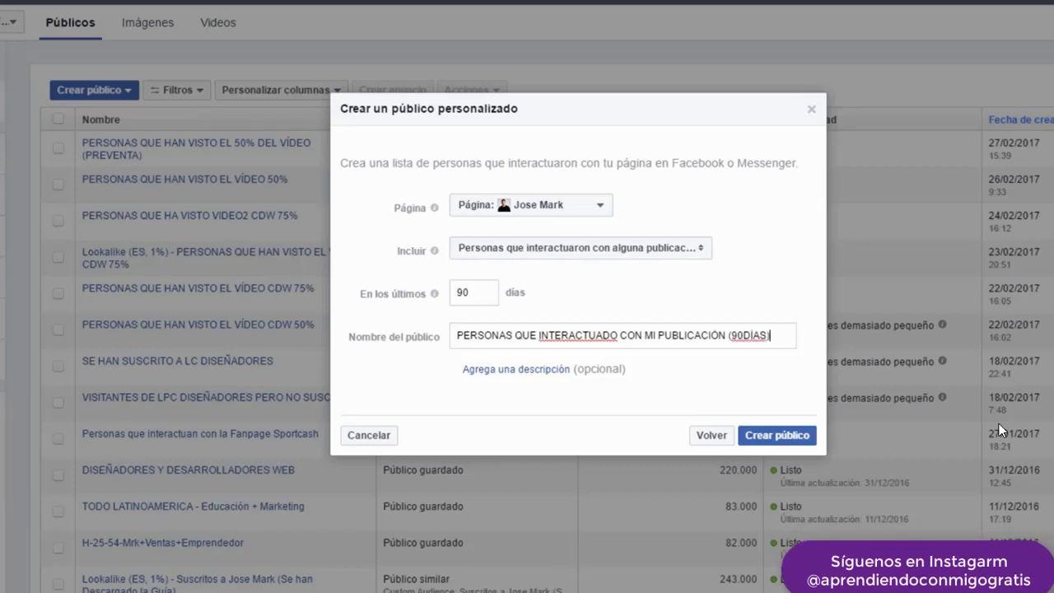
right_click(551, 336)
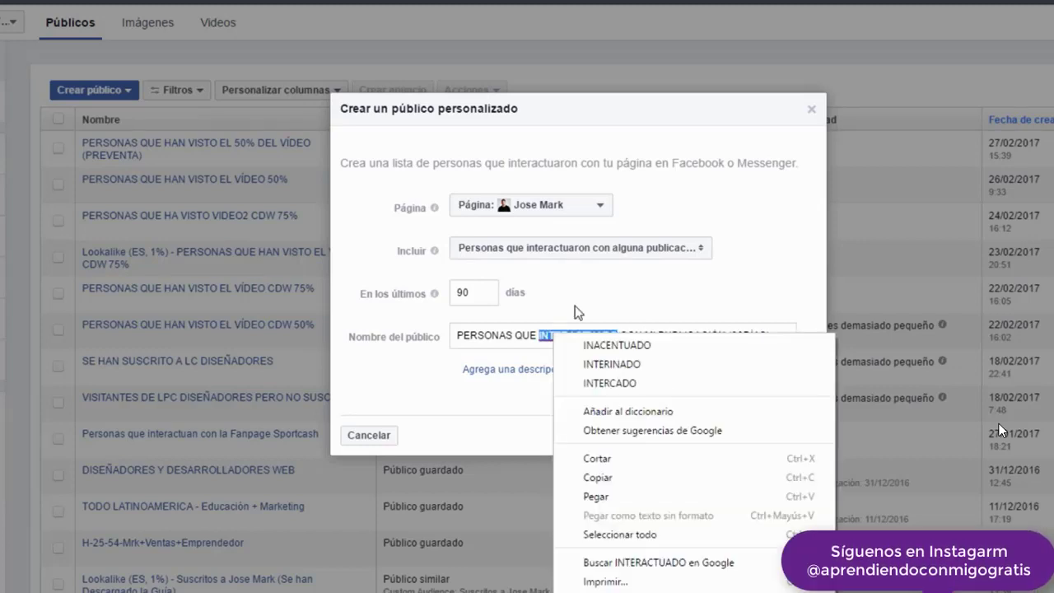
left_click(543, 368)
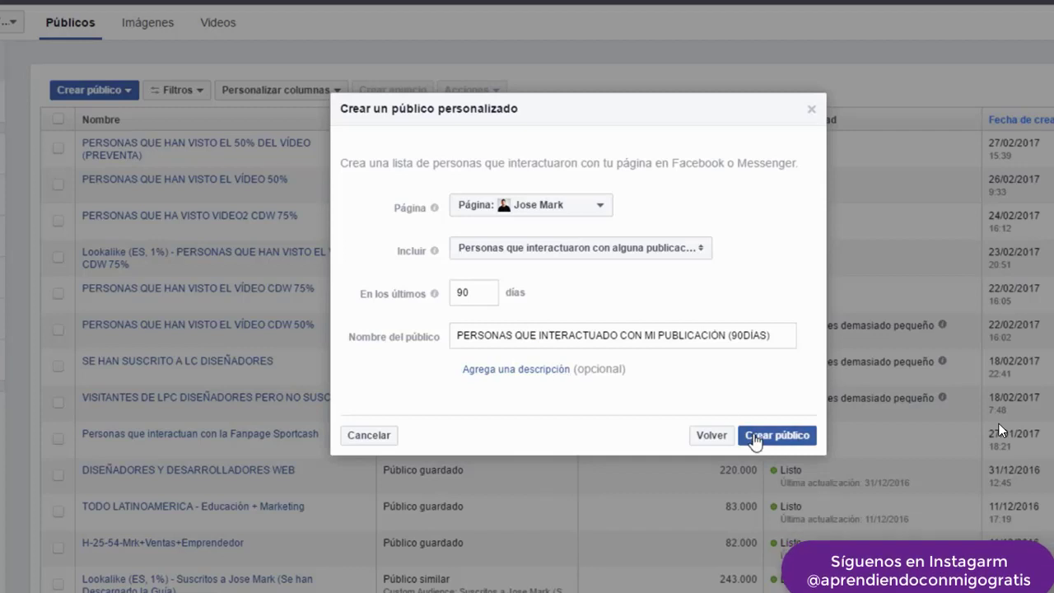
Create the custom audience and close the suggested next steps without creating an ad or expanding the audience.
left_click(755, 438)
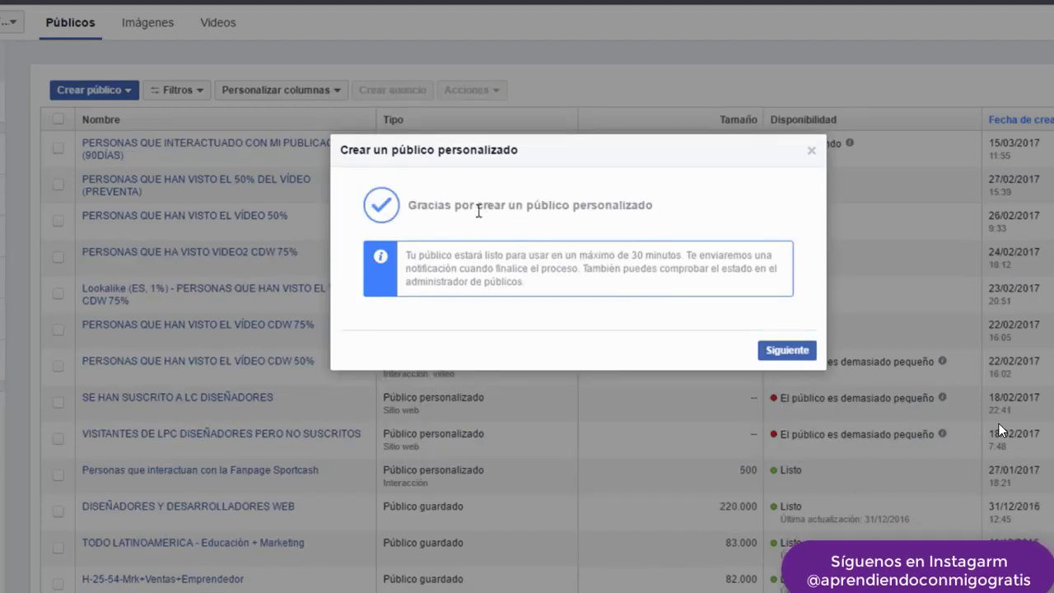
left_click(789, 352)
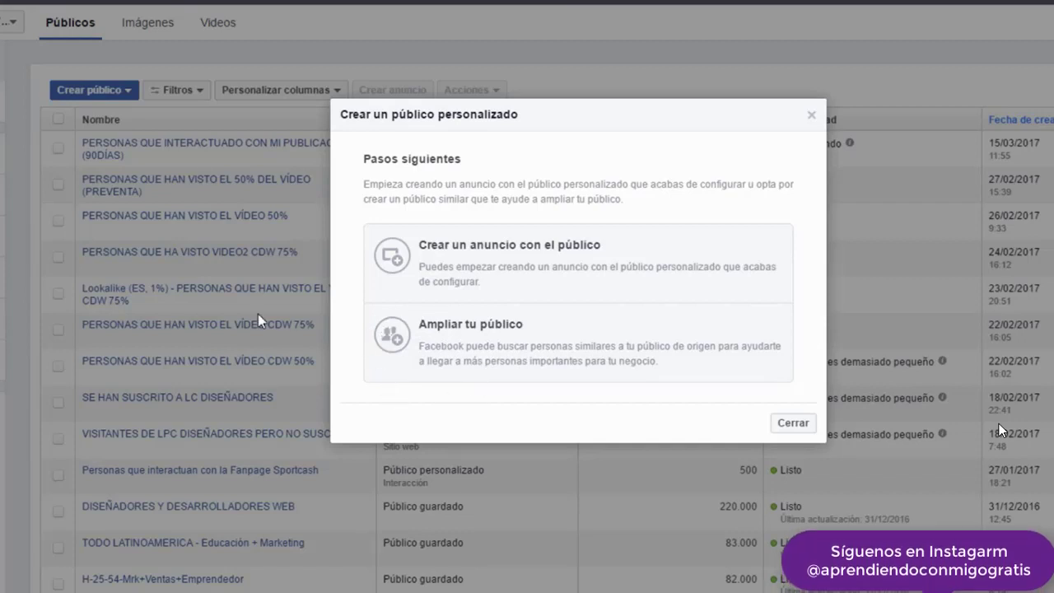
left_click(792, 422)
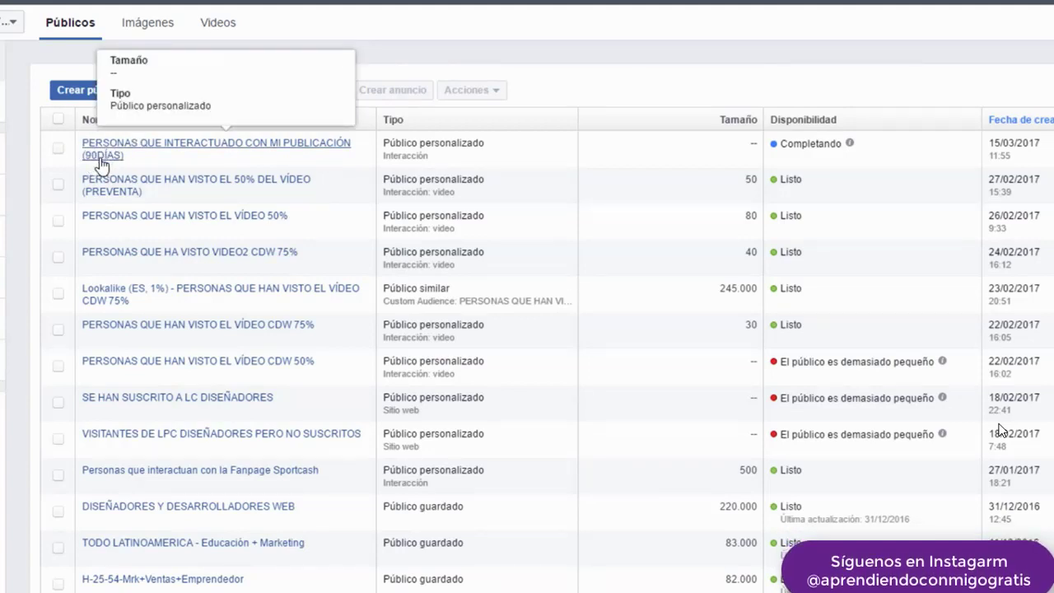
Select the new 90-day post interaction audience and look over the actions available for it.
left_click(57, 149)
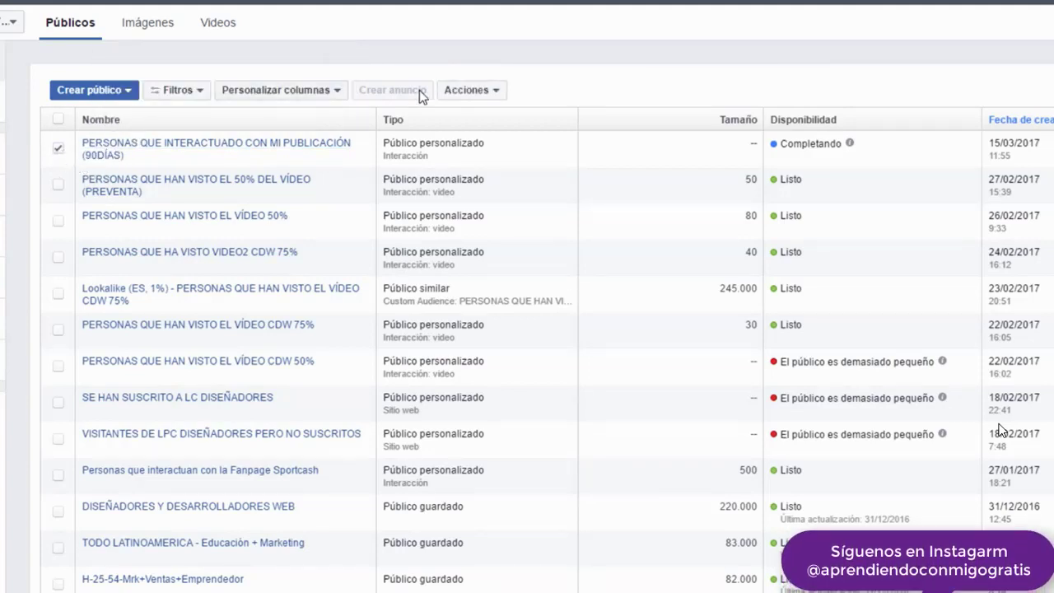
left_click(452, 91)
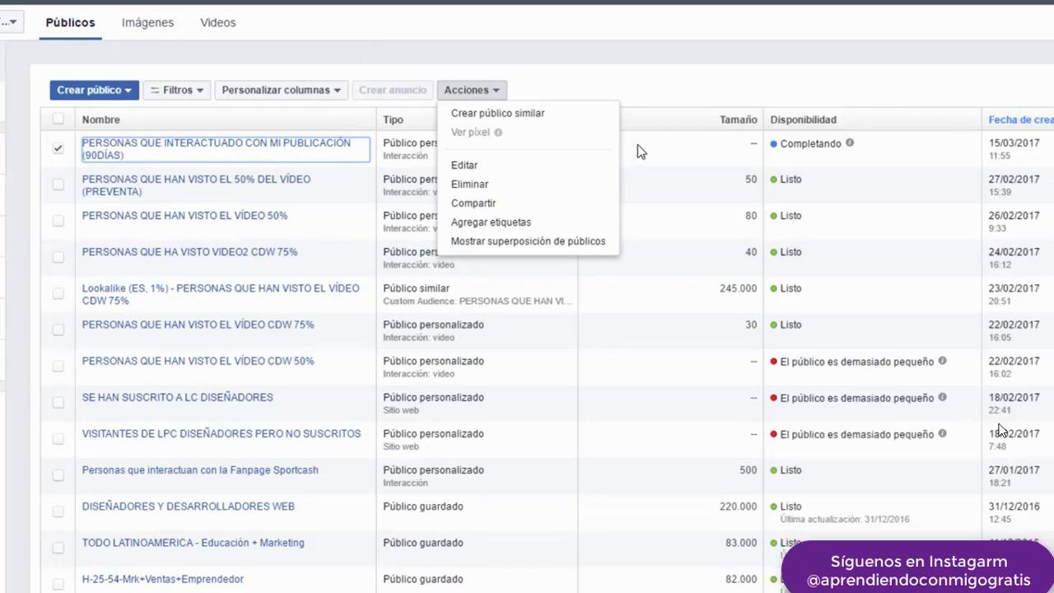
left_click(621, 82)
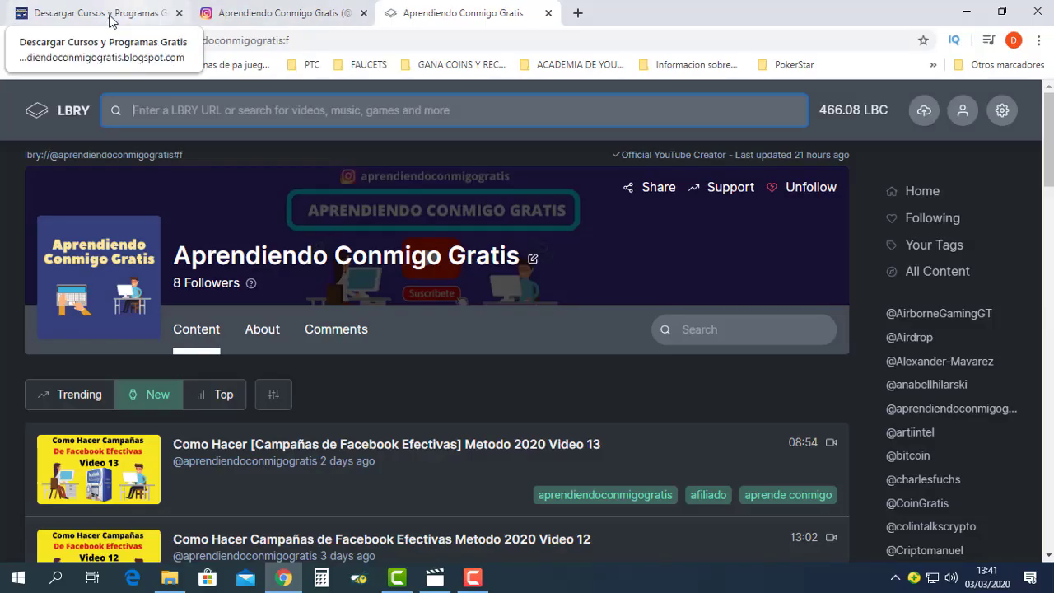
Switch to the Aprendiendo Conmigo Gratis blog and review the Facebook Ads course description and download link.
left_click(113, 16)
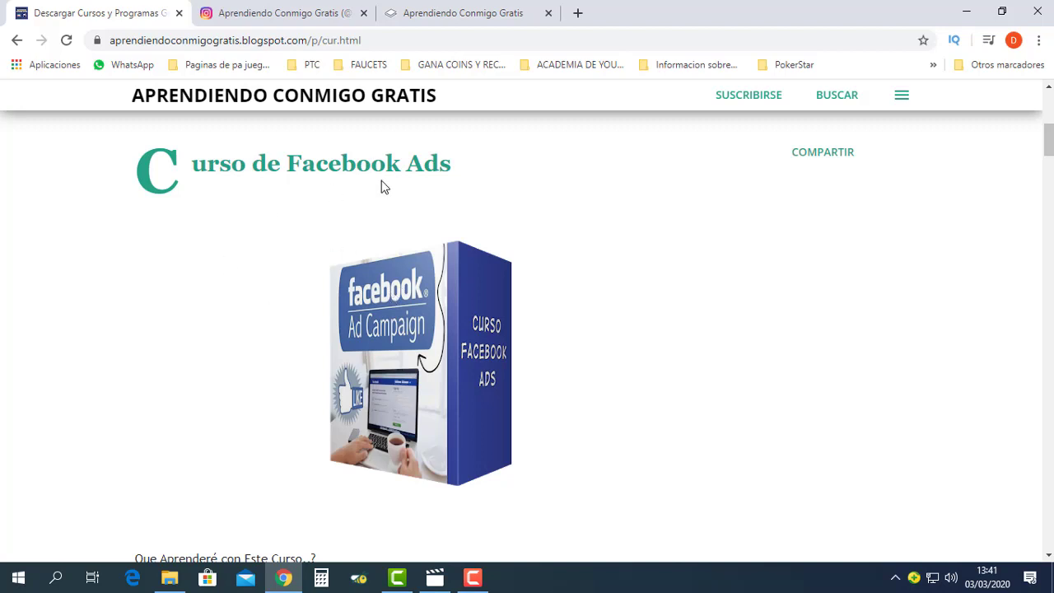
scroll(414, 262, "down", 8)
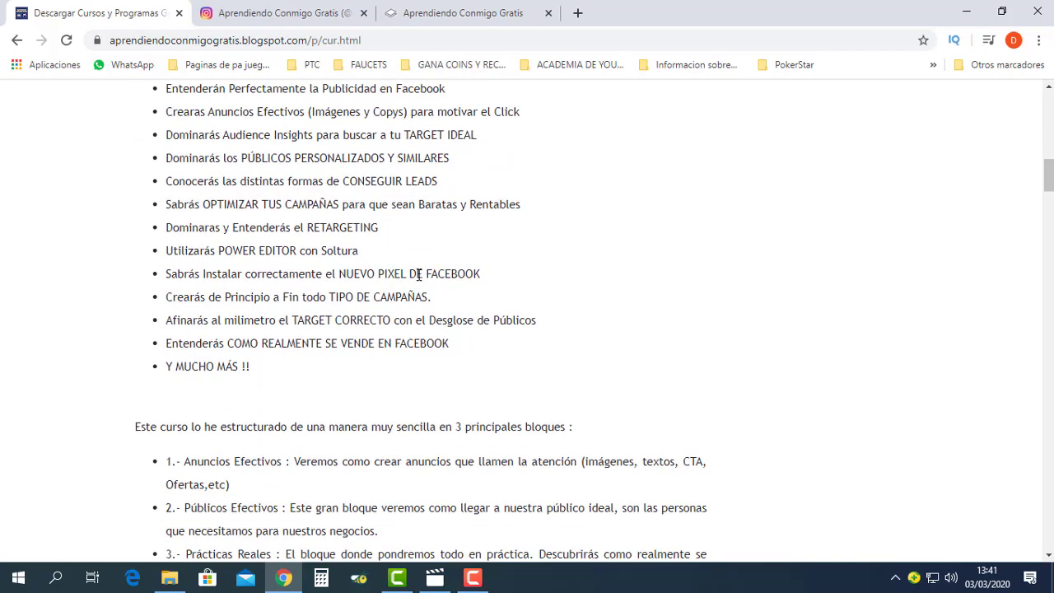
scroll(382, 283, "down", 3)
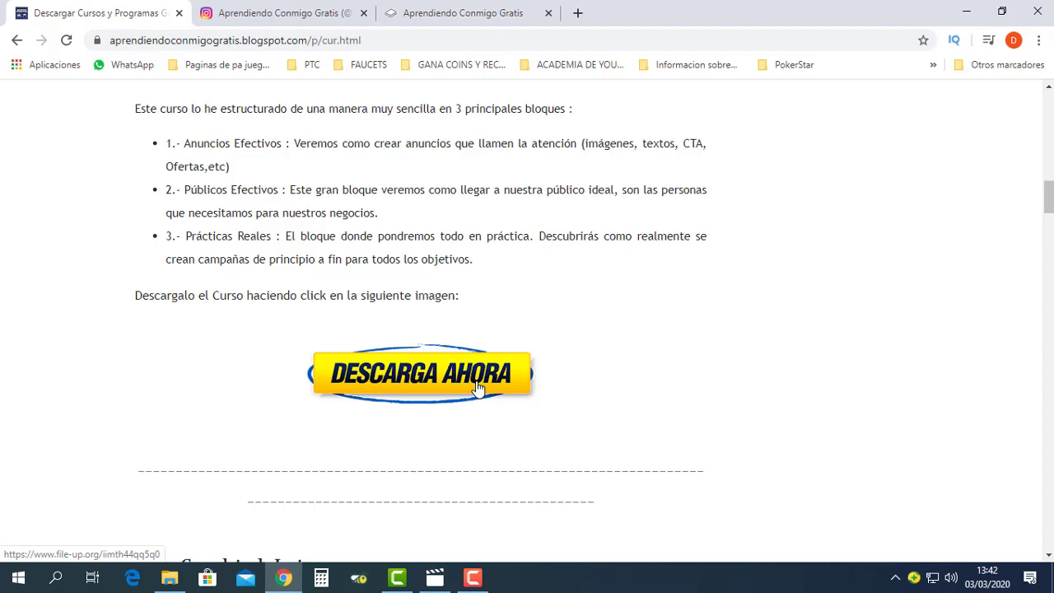
scroll(477, 387, "up", 5)
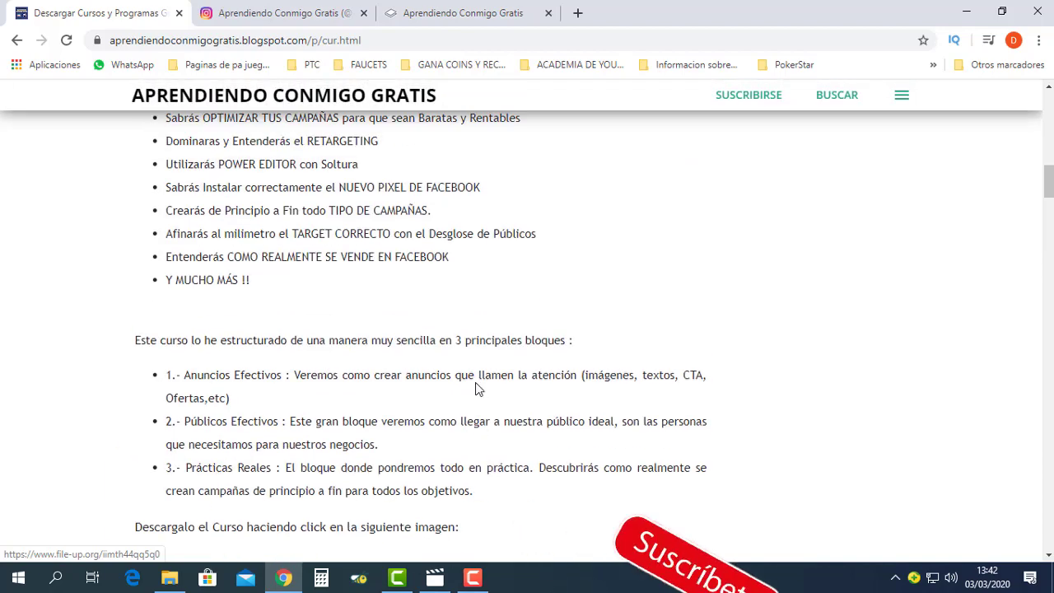